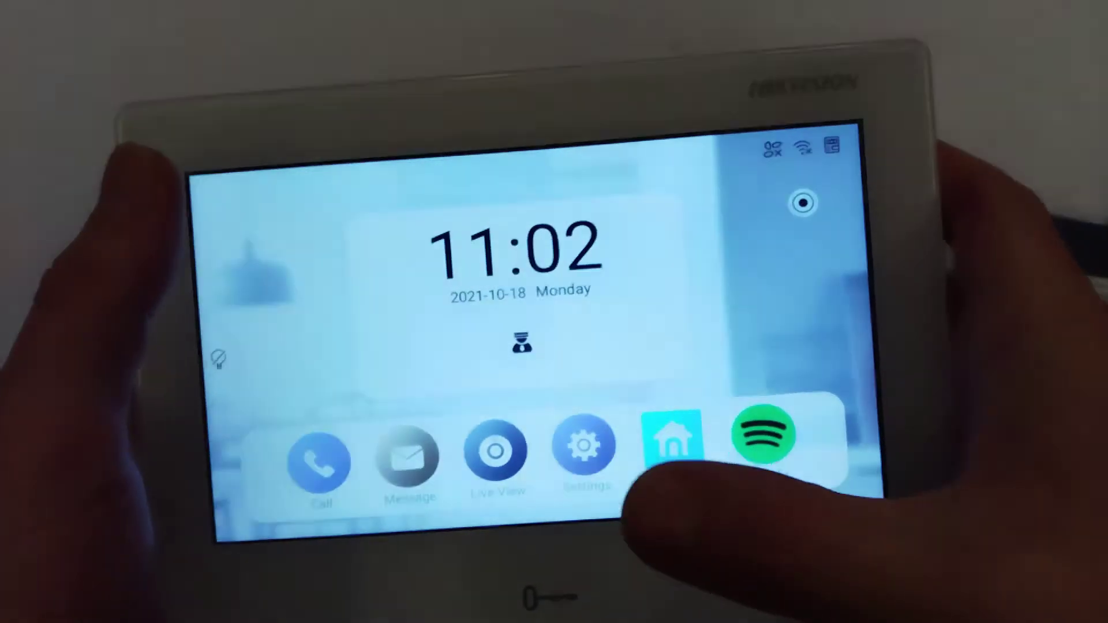
left_click(586, 462)
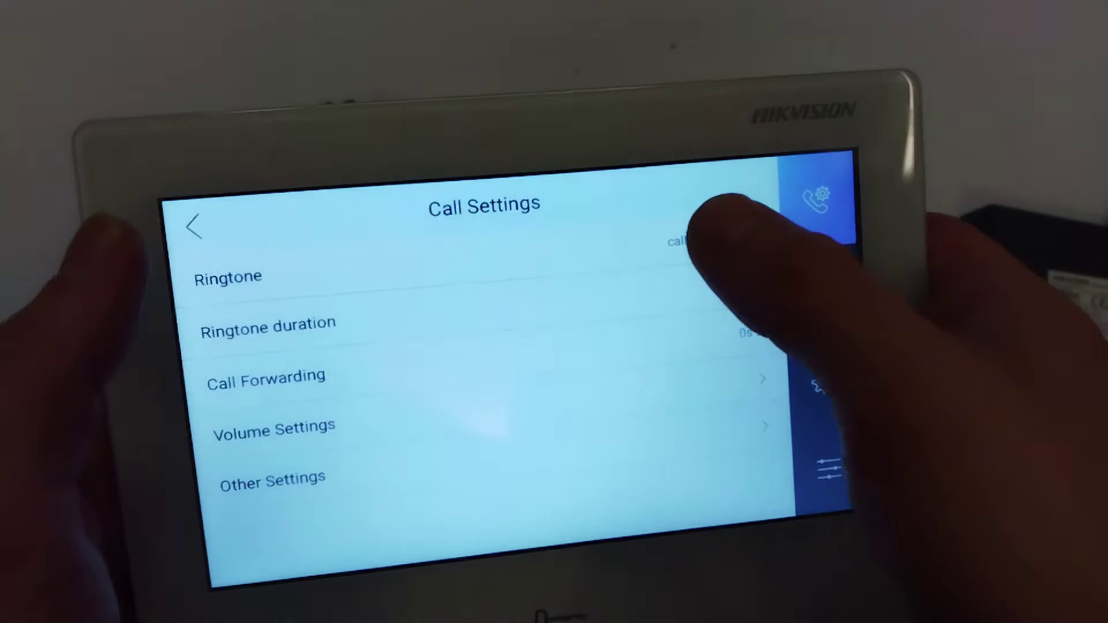
left_click(710, 242)
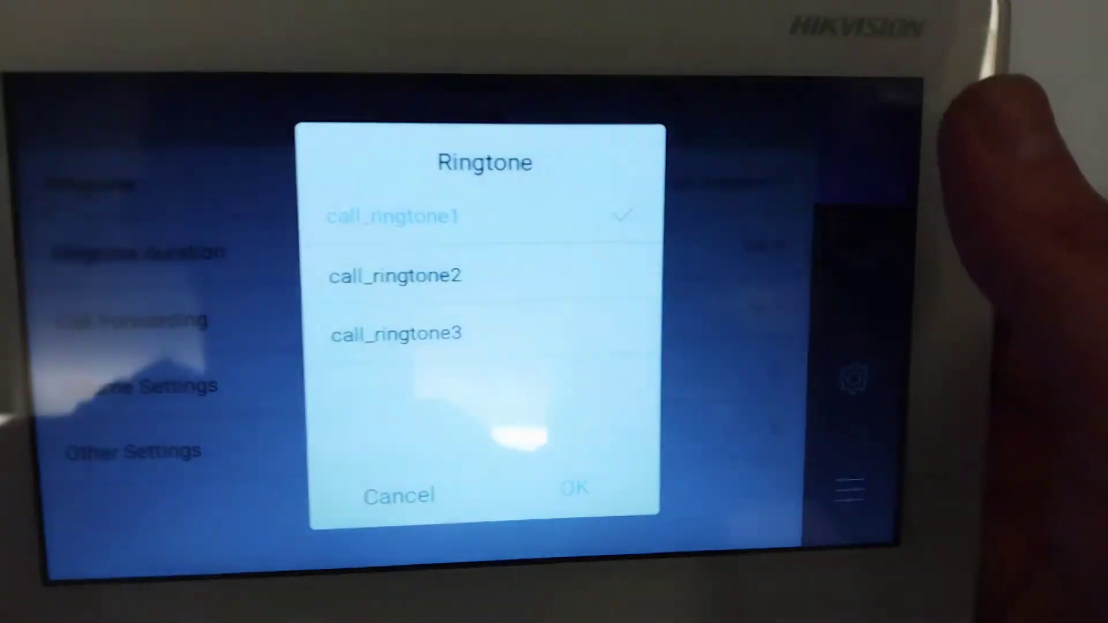
left_click(575, 489)
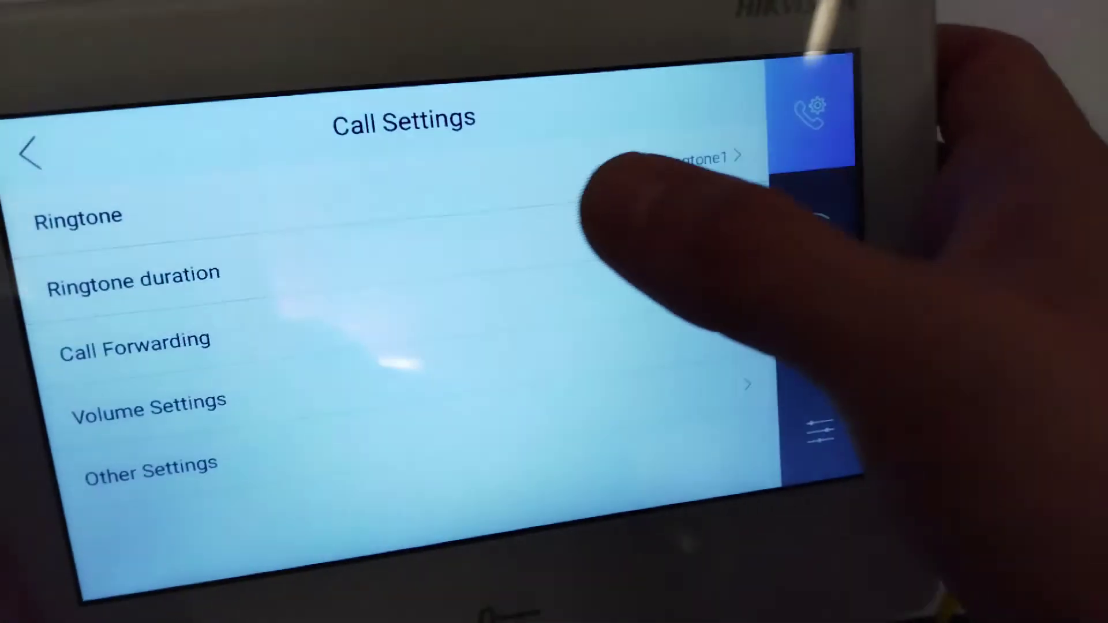
left_click(606, 156)
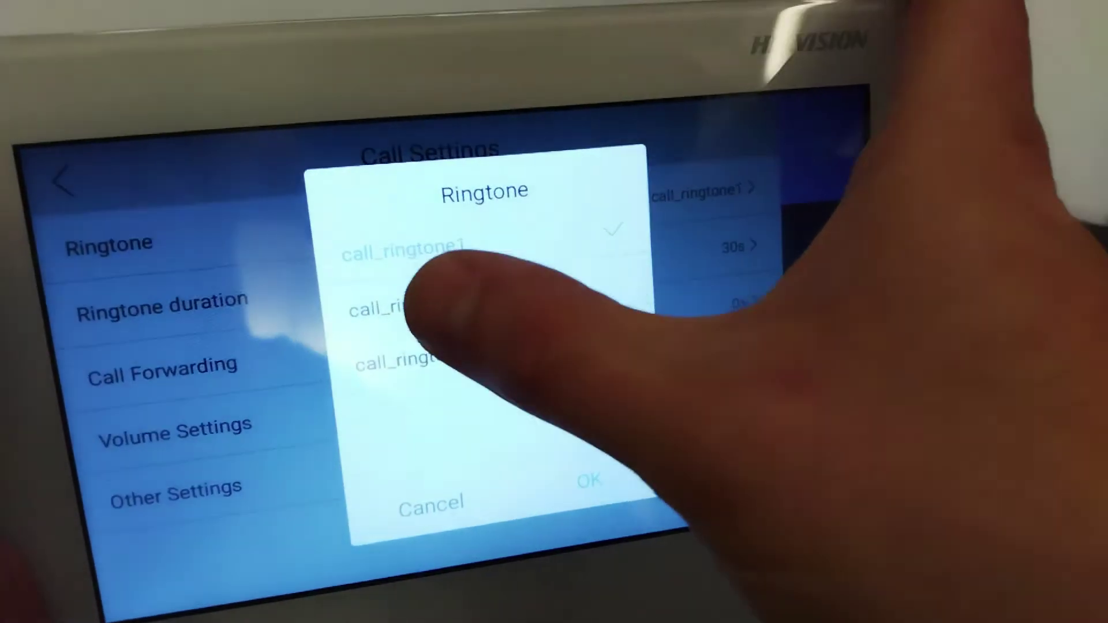
left_click(415, 306)
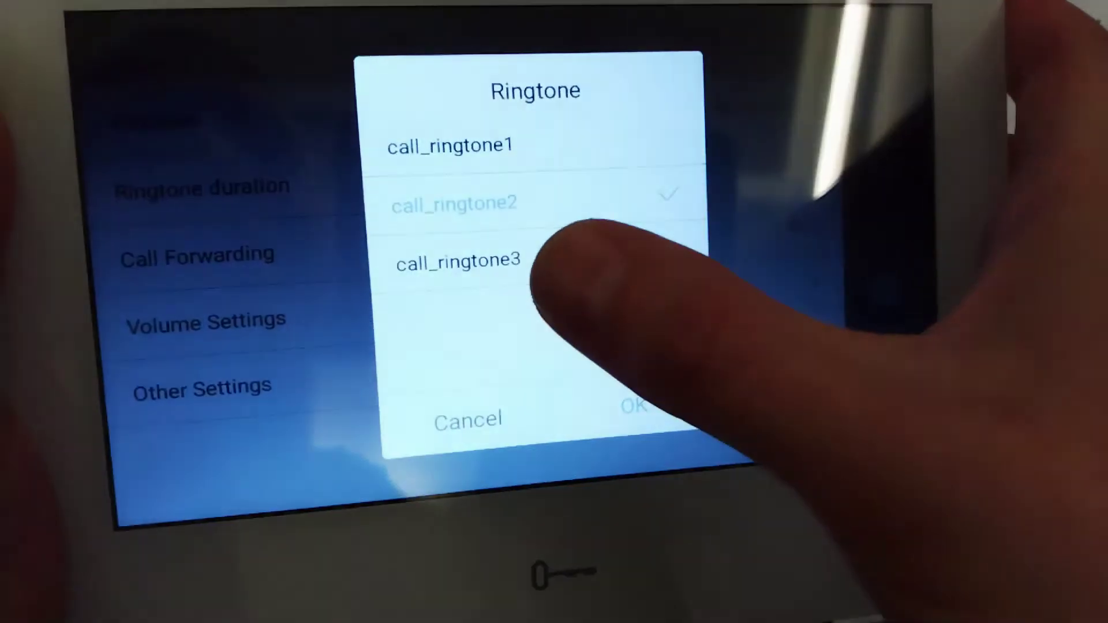
left_click(490, 263)
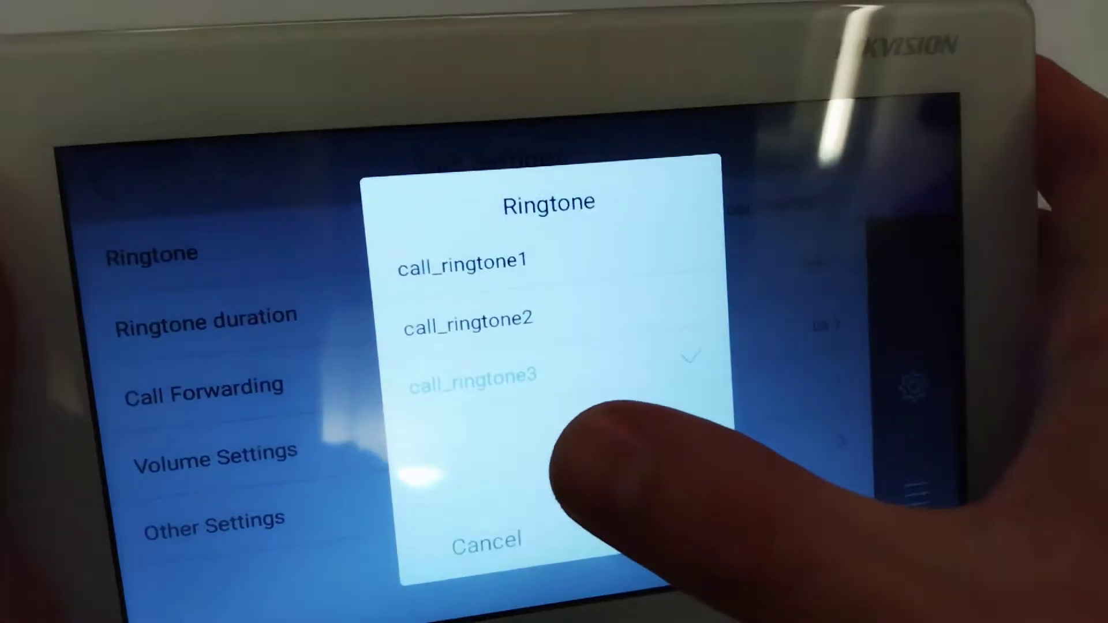
left_click(461, 263)
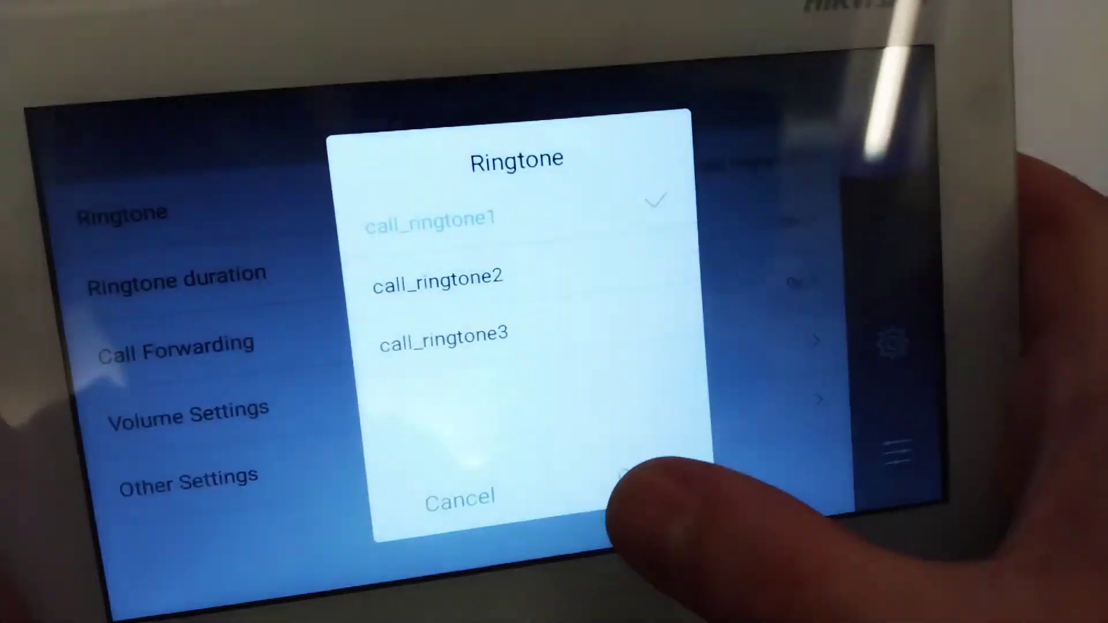
left_click(646, 490)
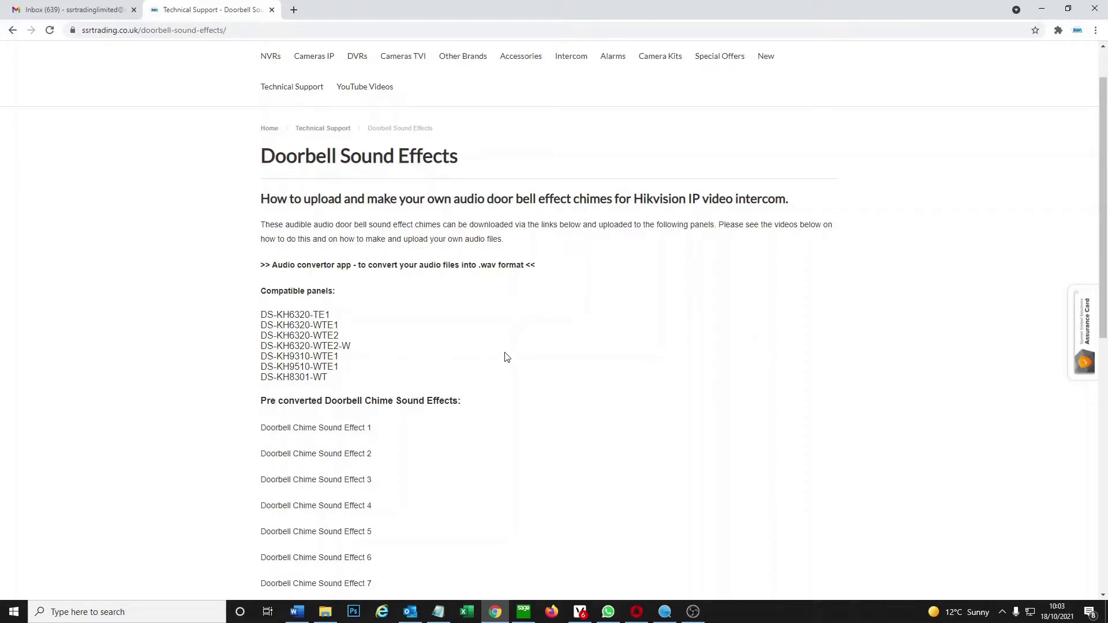
Visit and close the Audio convertor app page, then right-click Doorbell Chime Sound Effect 1
scroll(504, 356, "up", 1)
scroll(505, 356, "down", 1)
mouse_move(279, 88)
scroll(404, 274, "down", 5)
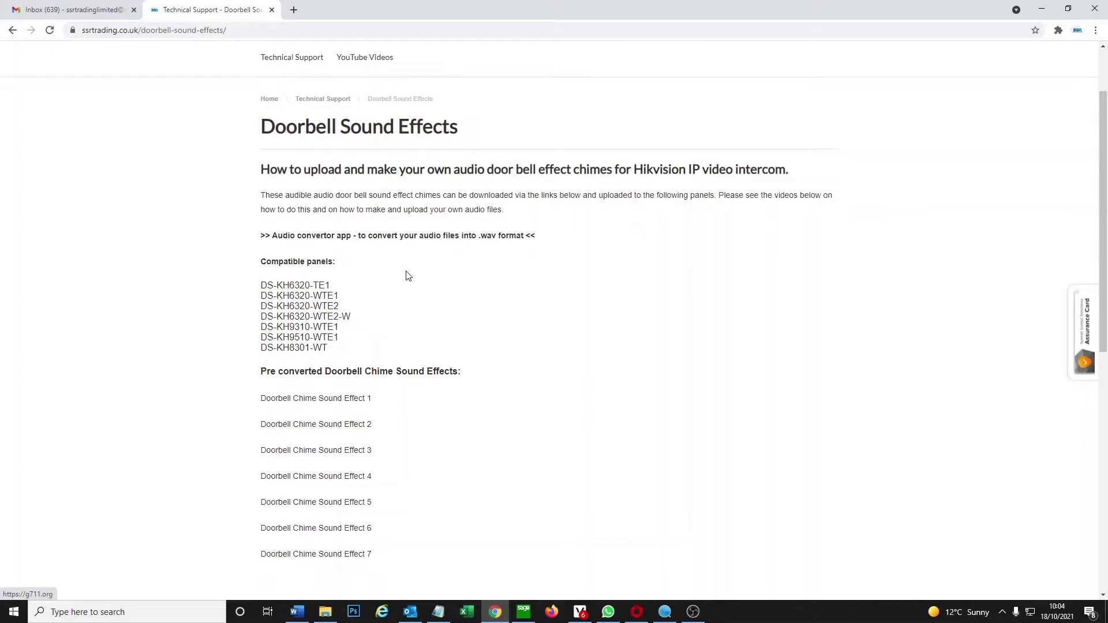
scroll(398, 288, "up", 2)
scroll(399, 290, "up", 3)
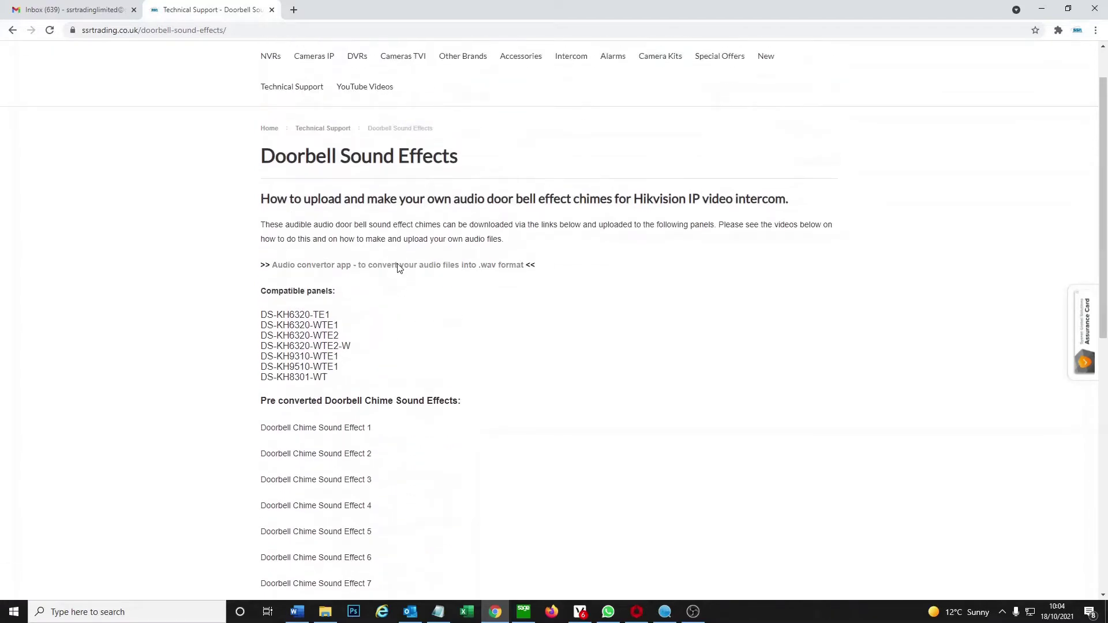
left_click(396, 262)
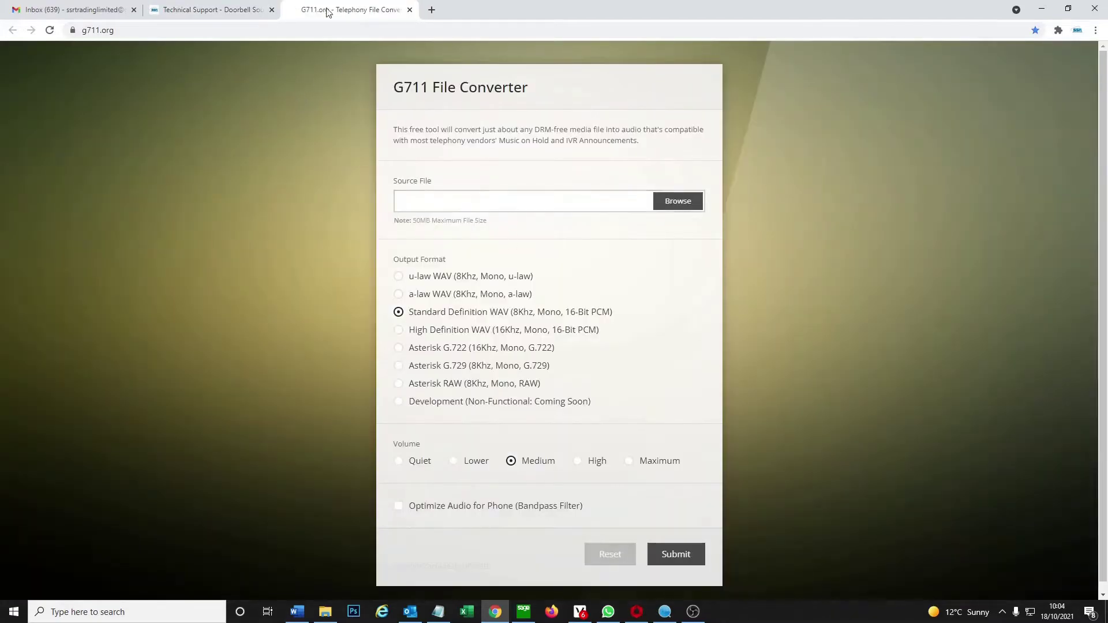
left_click(410, 9)
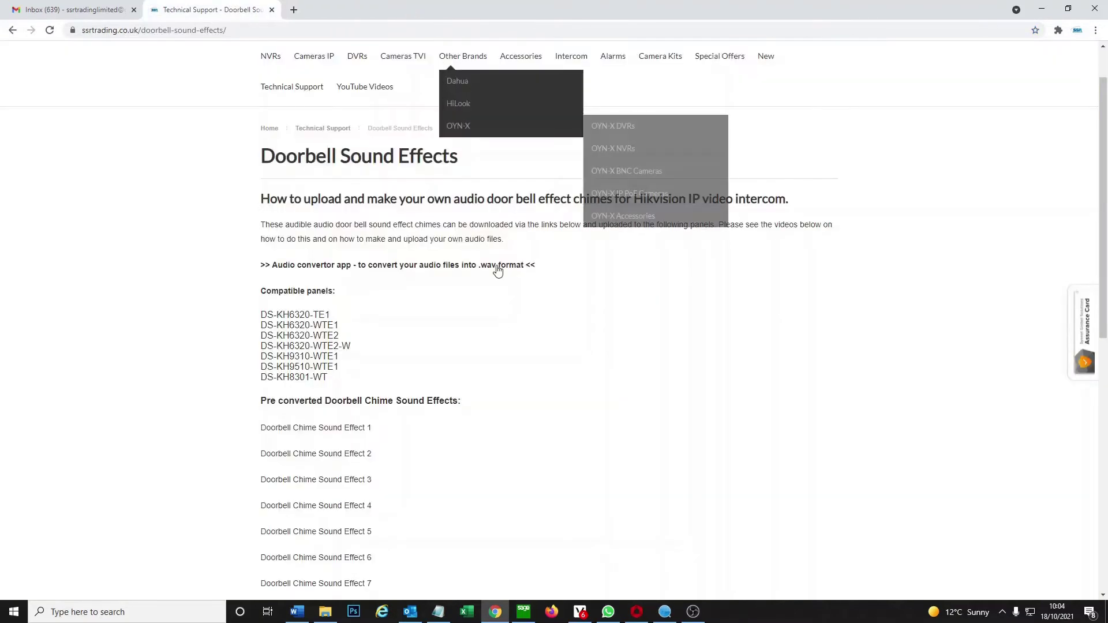
scroll(496, 286, "down", 3)
right_click(352, 314)
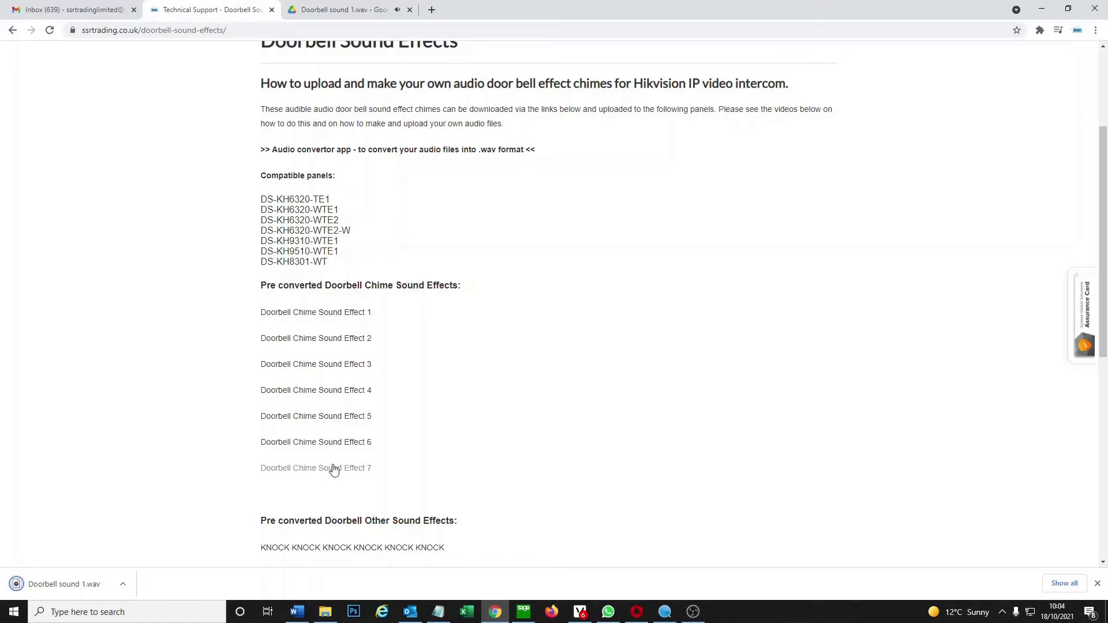
Scroll down the Google Drive page of the pre-converted doorbell WAV files
scroll(340, 517, "down", 2)
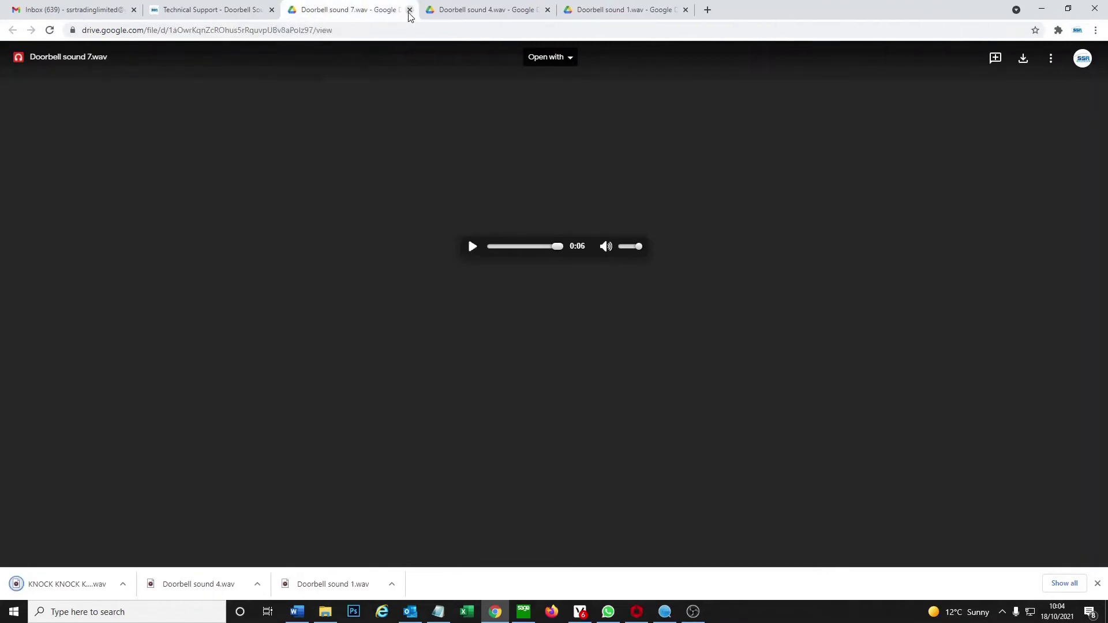
Open Ring Import under Intercom in the Android Screen station's remote configuration
left_click(637, 613)
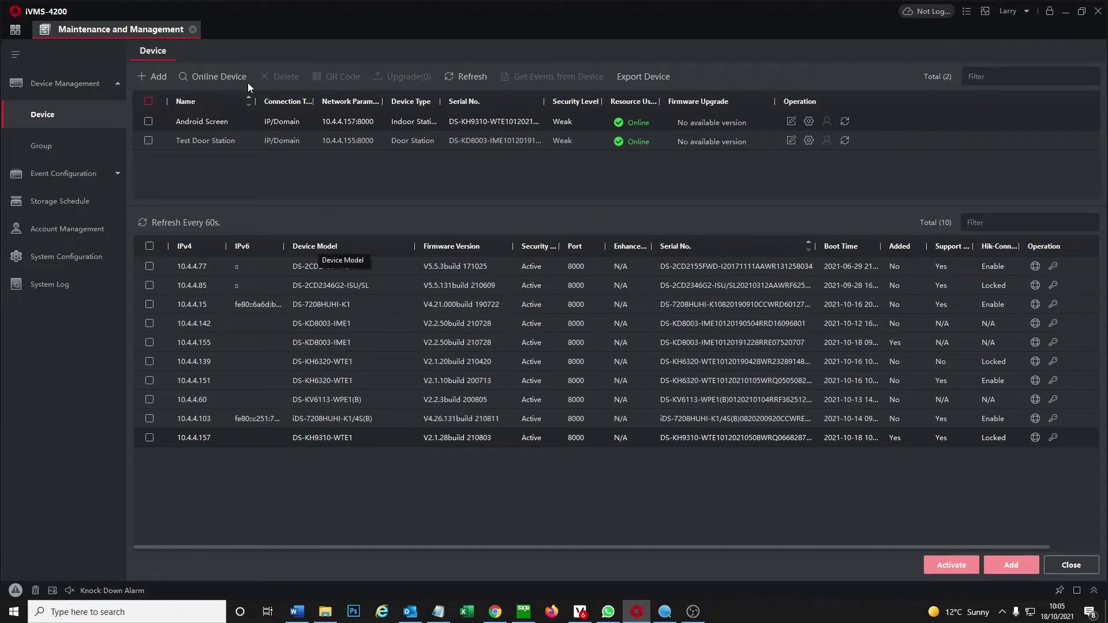
left_click(808, 122)
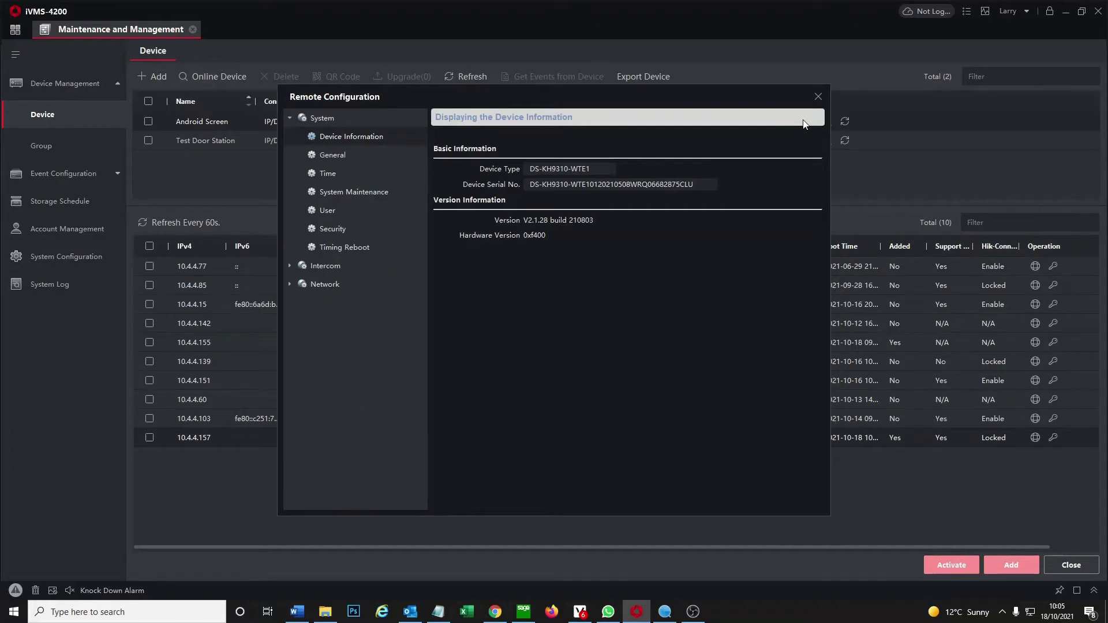
left_click(337, 266)
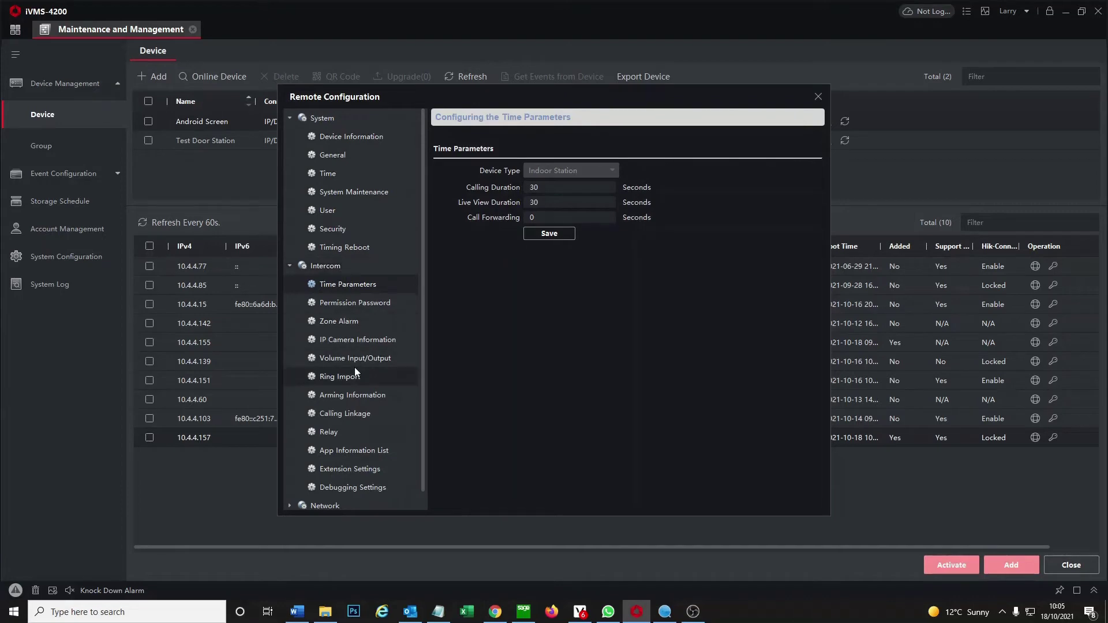
left_click(338, 377)
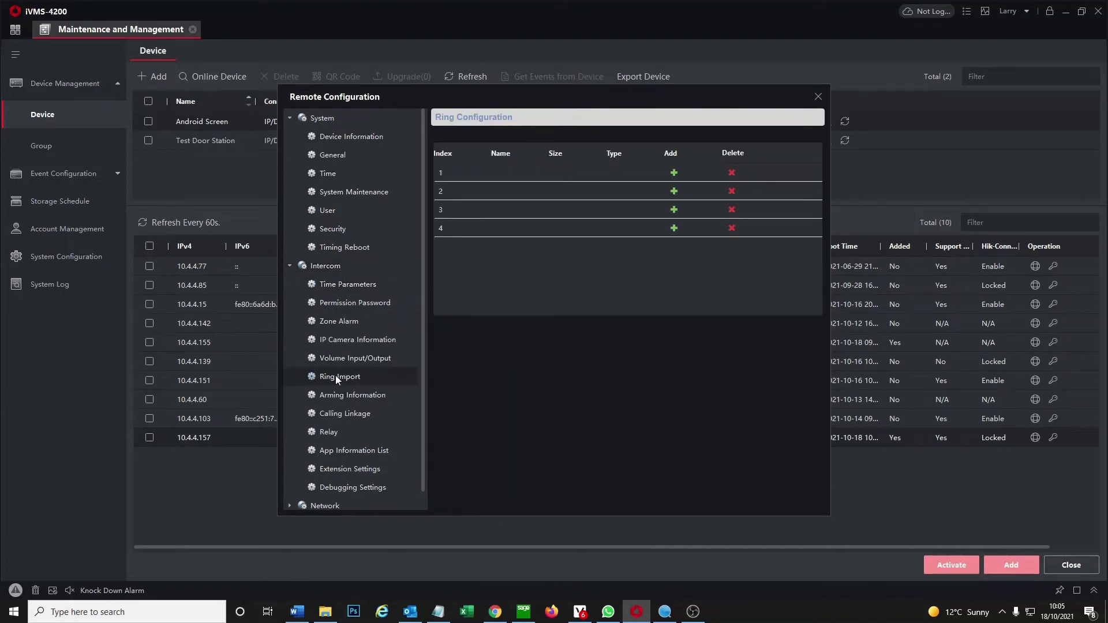
Load Doorbell sound 1, Doorbell sound 4 and KNOCK KNOCK from Downloads into ring slots 1–3
left_click(671, 175)
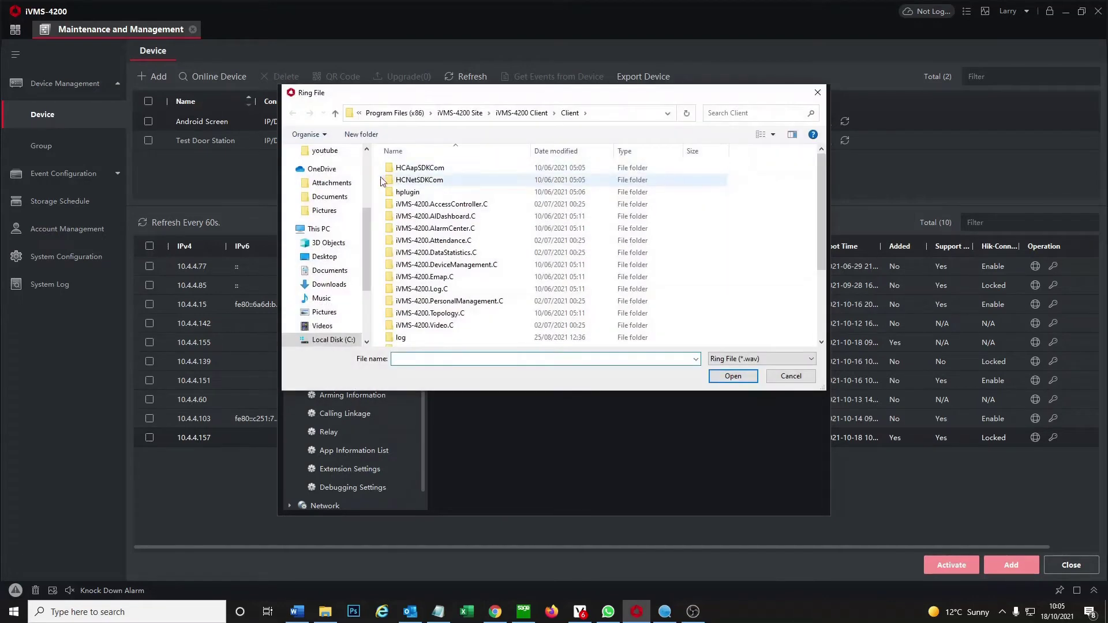
scroll(329, 231, "up", 3)
left_click(329, 187)
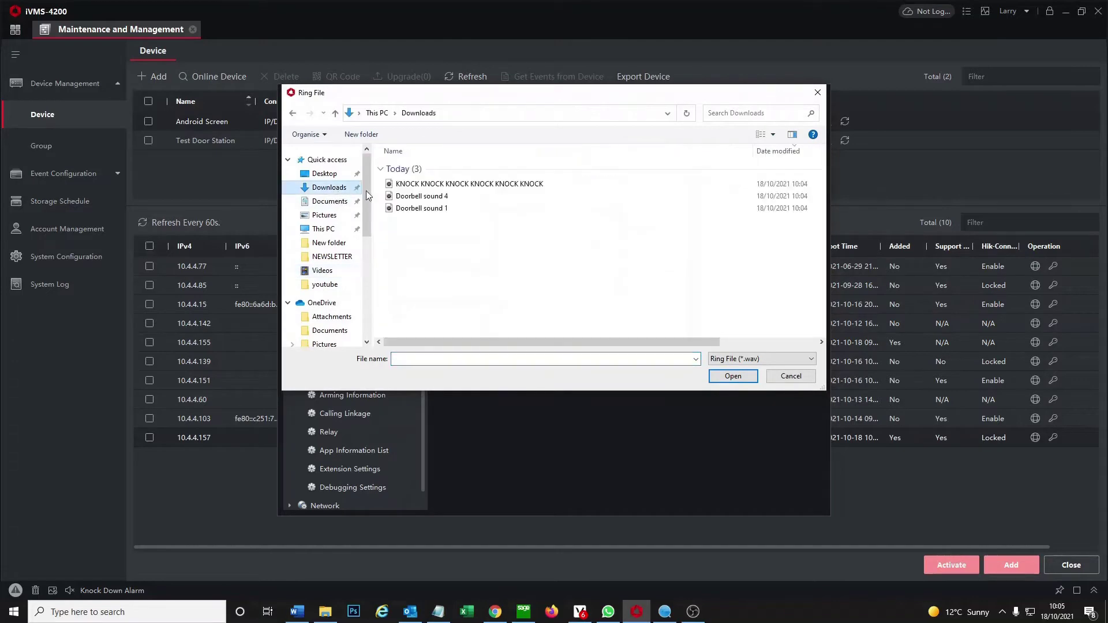
double_click(444, 209)
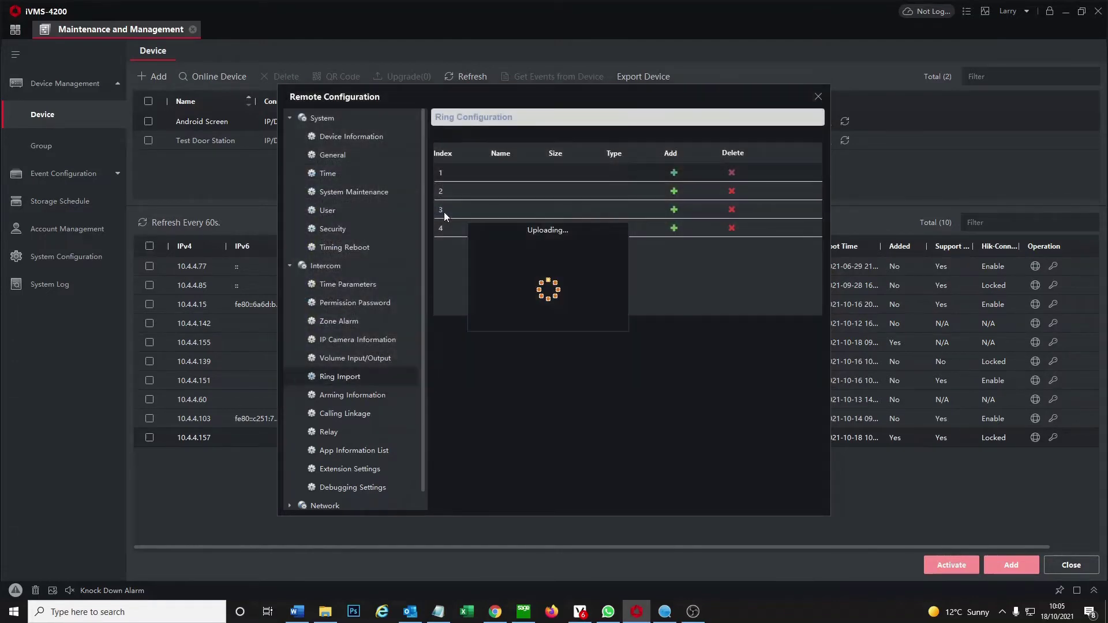
left_click(674, 192)
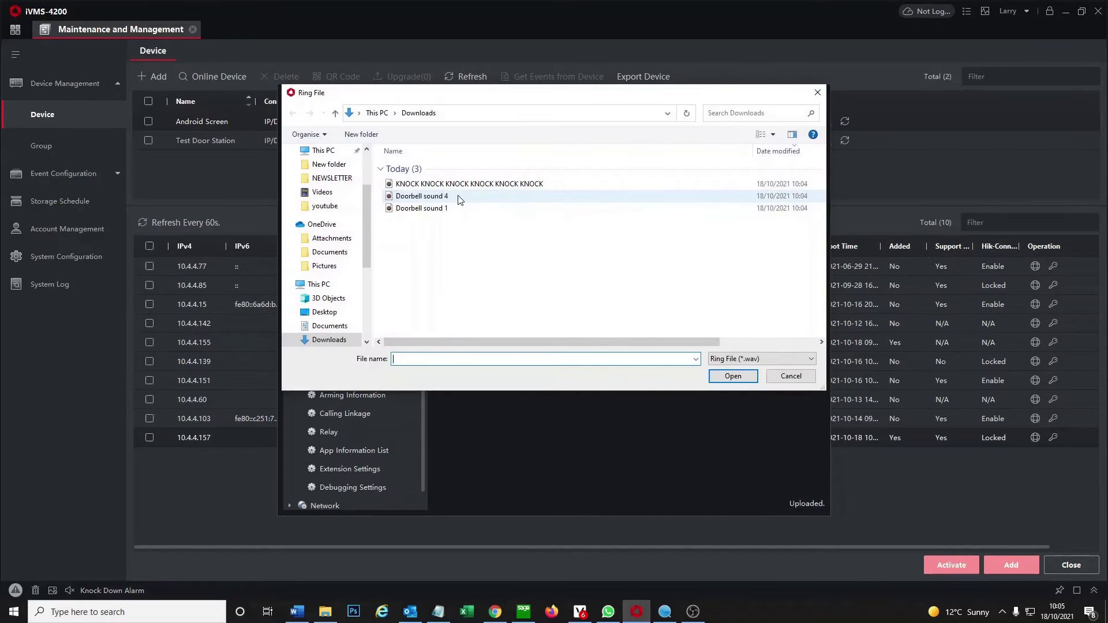
double_click(439, 196)
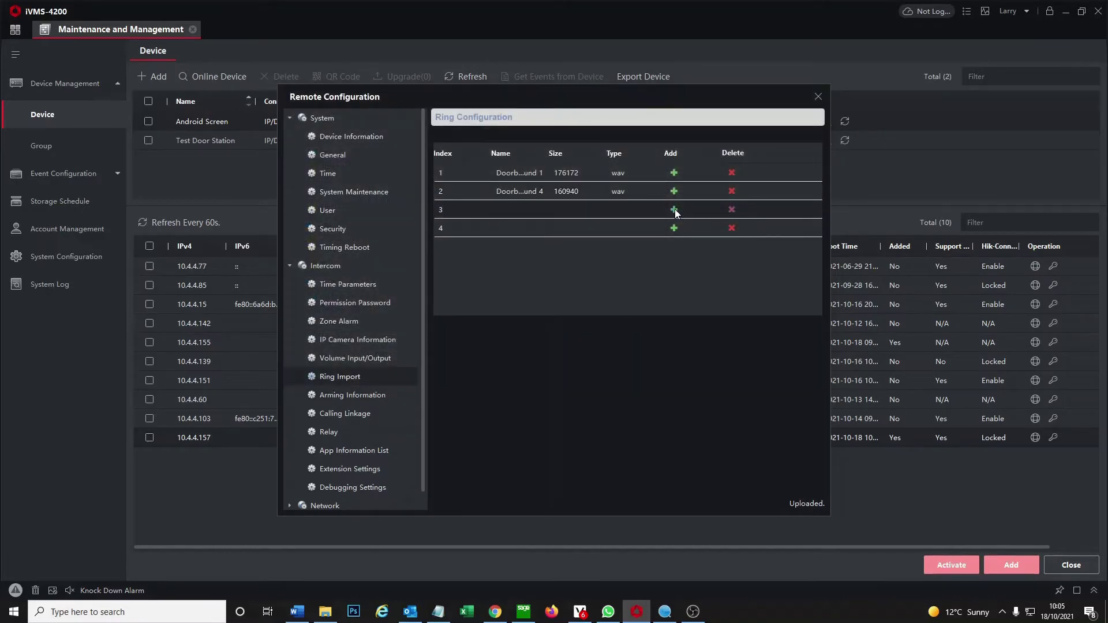
left_click(674, 209)
double_click(493, 184)
Close the Remote Configuration dialog for the Android Screen indoor station
left_click(816, 98)
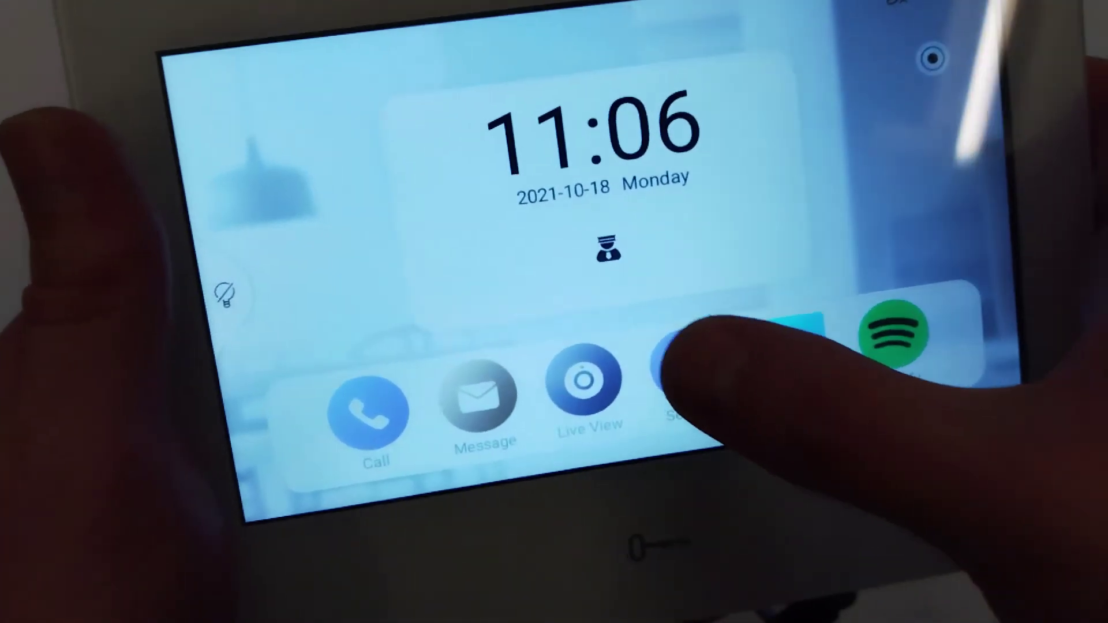
In Call Settings, choose KNOCK KNOCK as the ringtone after trying Doorbell sounds 1 and 4
left_click(673, 372)
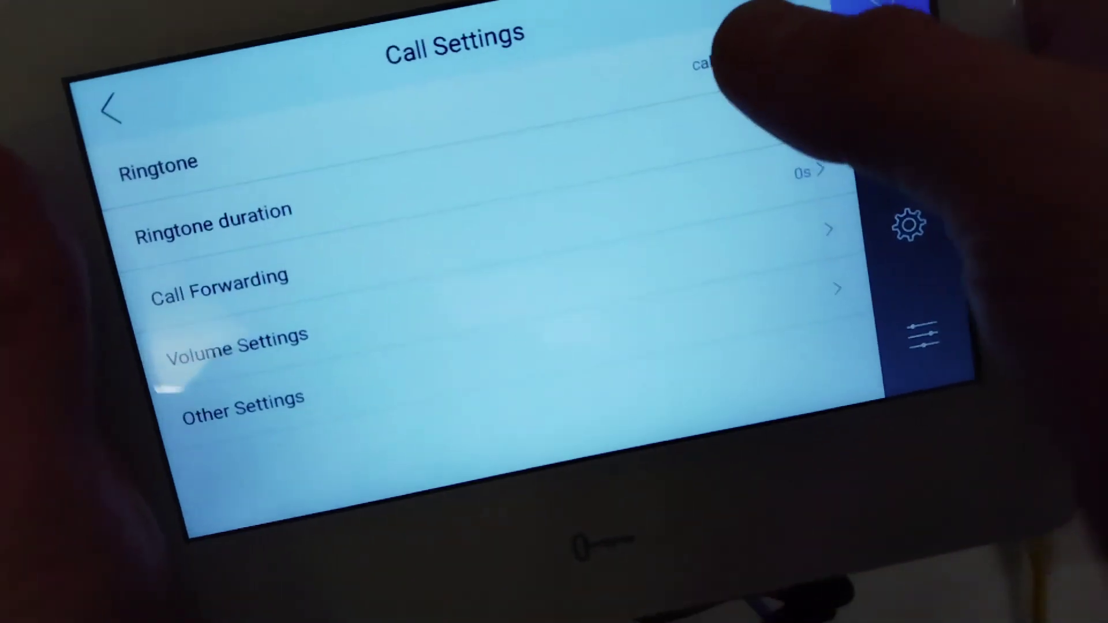
left_click(716, 70)
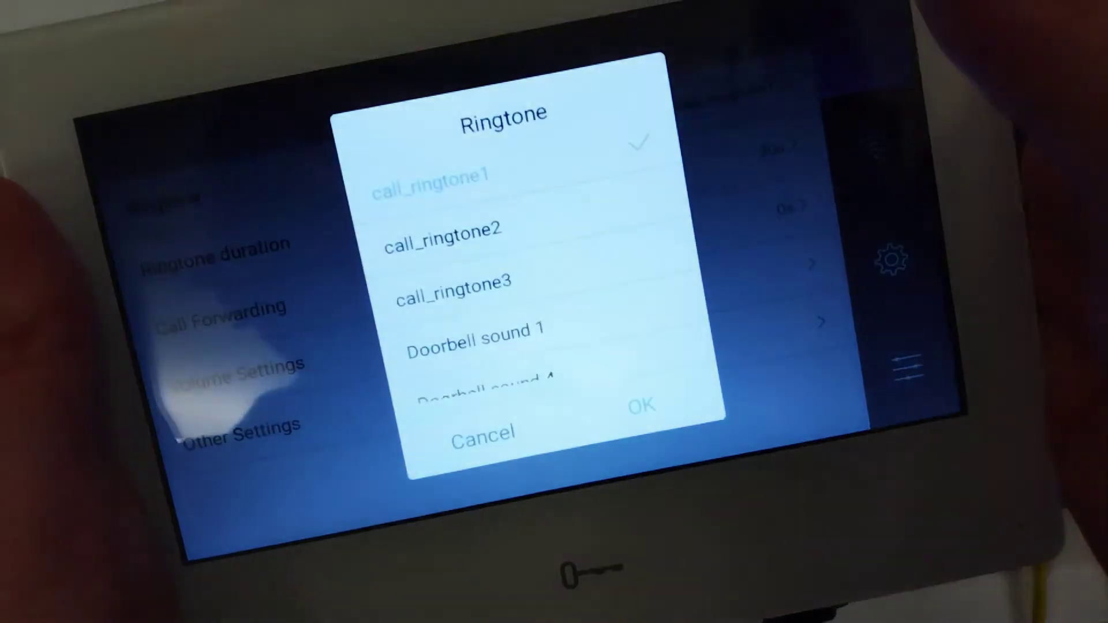
scroll(620, 257, "down", 3)
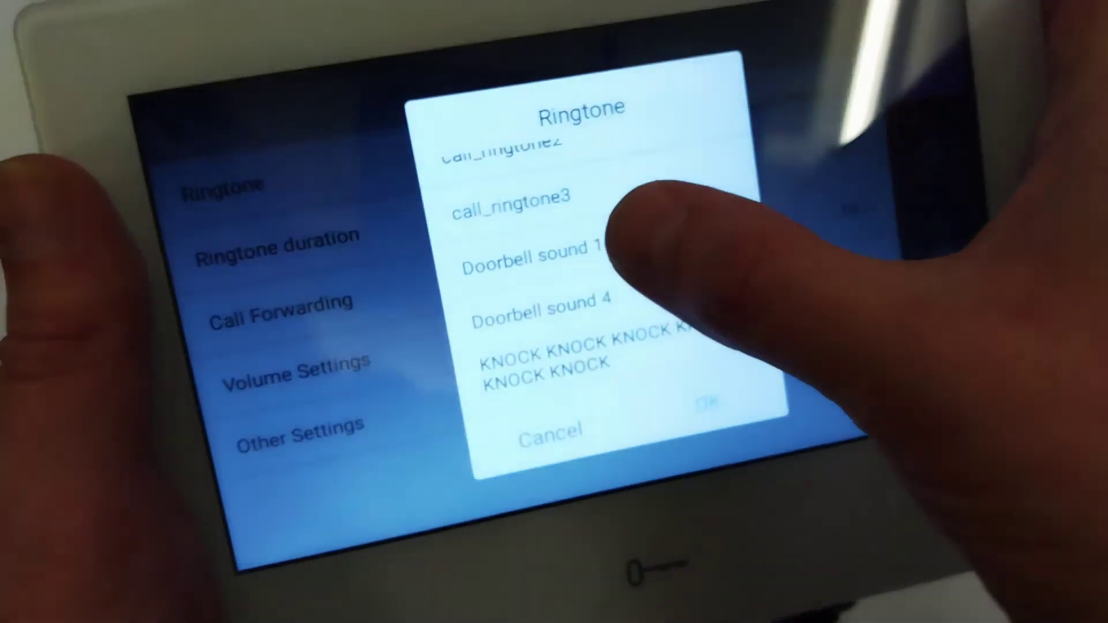
left_click(620, 248)
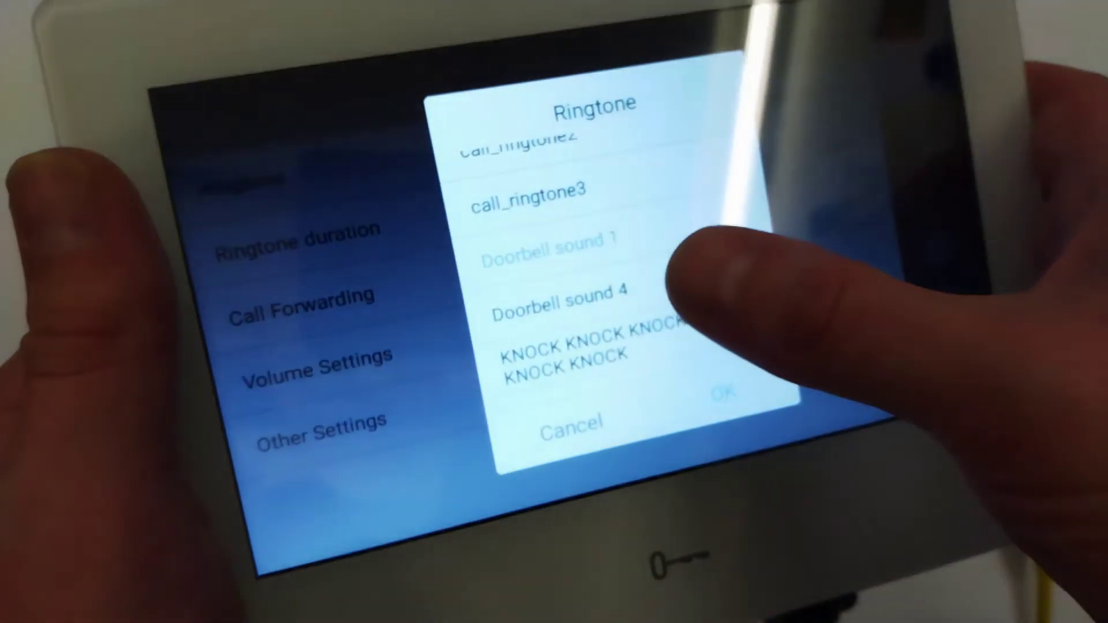
left_click(693, 318)
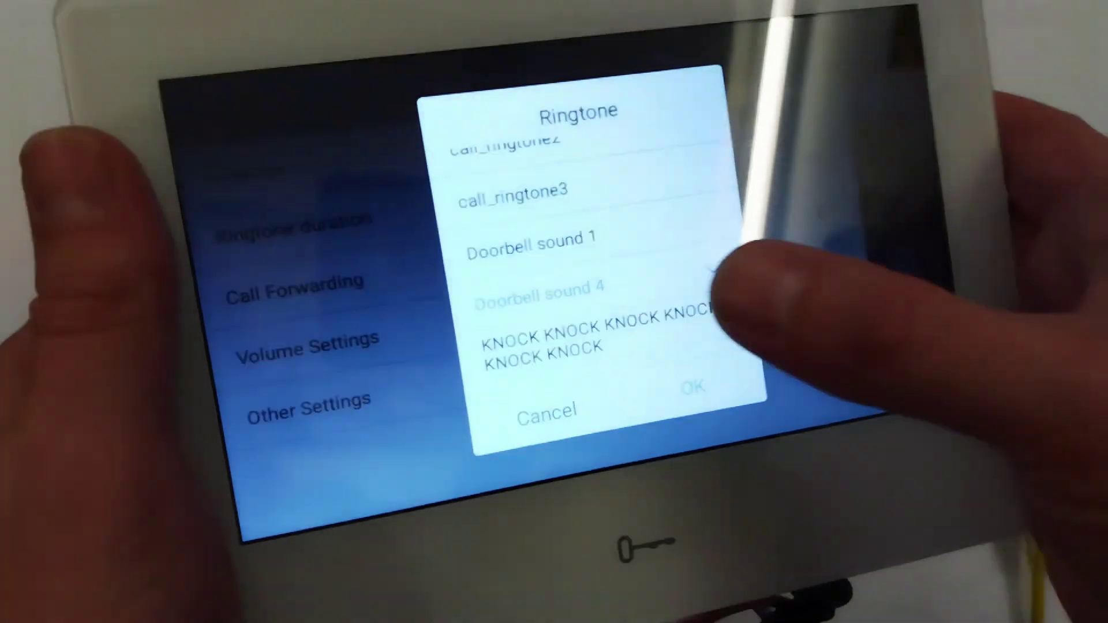
left_click(704, 326)
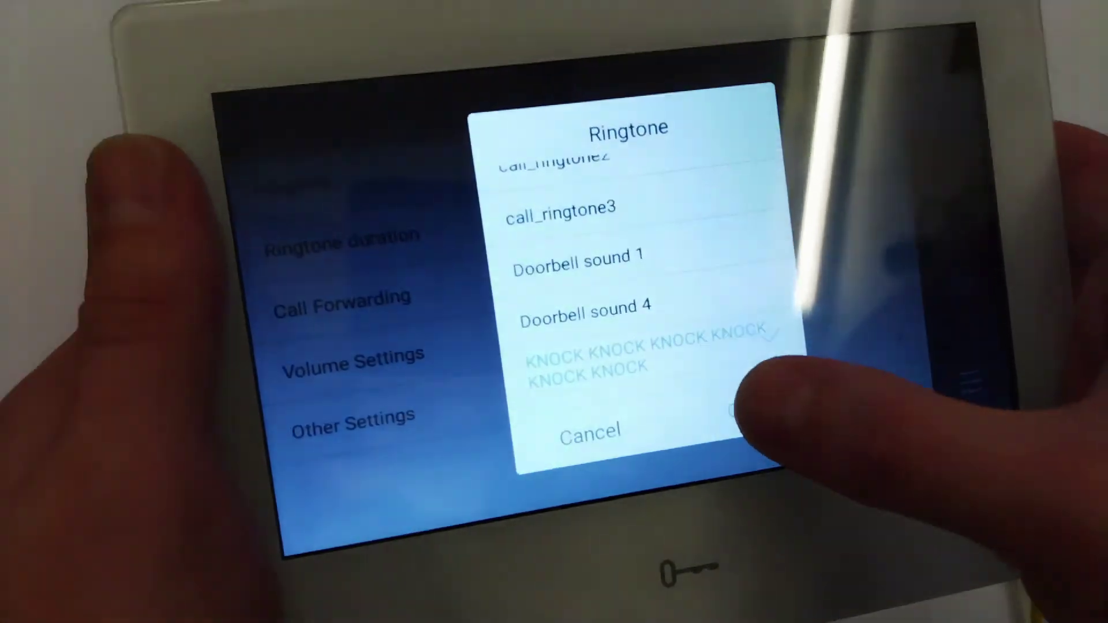
left_click(725, 415)
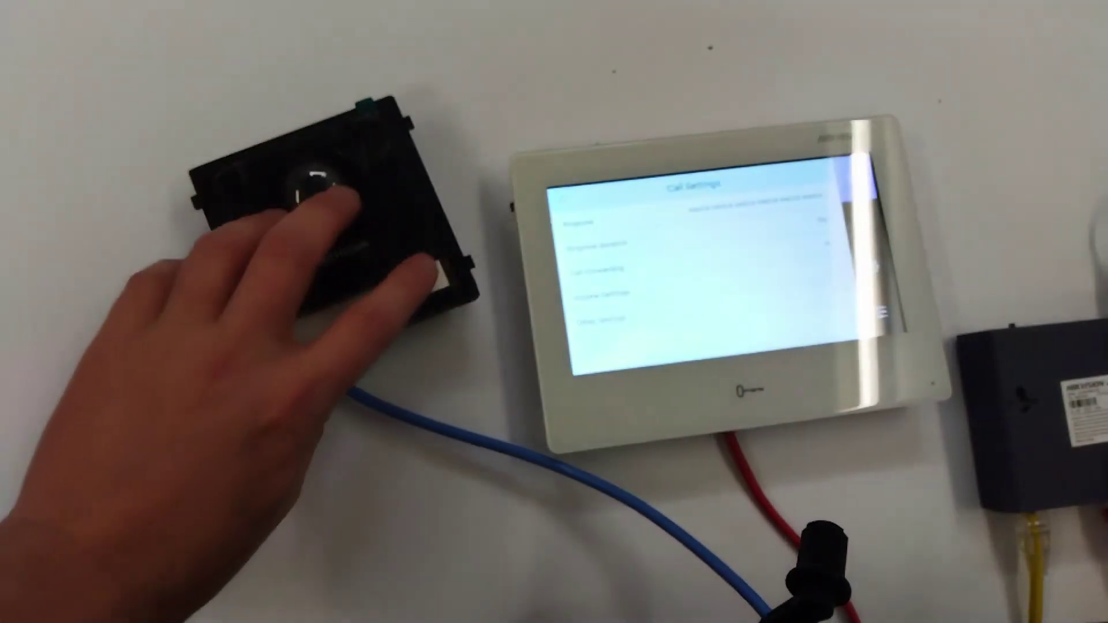
left_click(434, 276)
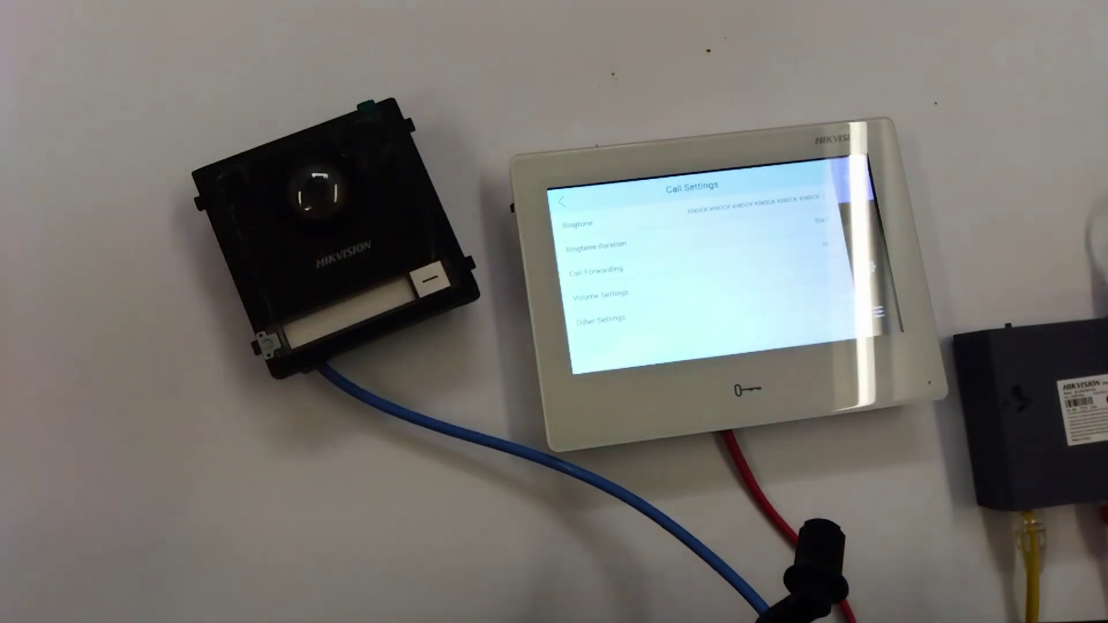